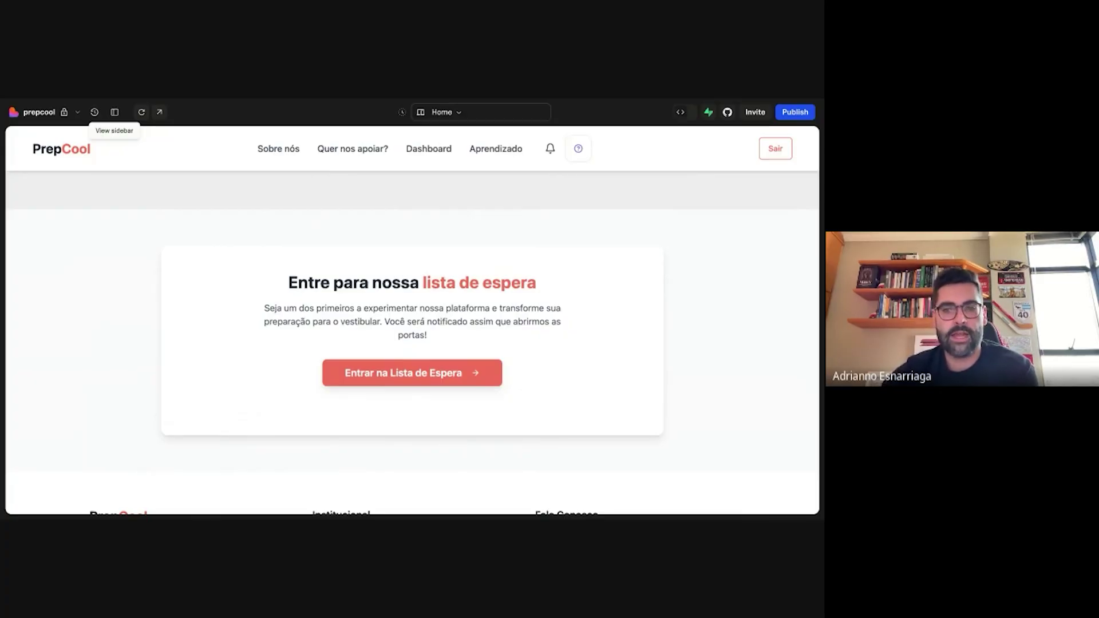
# - Open the PrepCool waitlist signup form with 'Entrar na Lista de Espera'
pyautogui.click(374, 375)
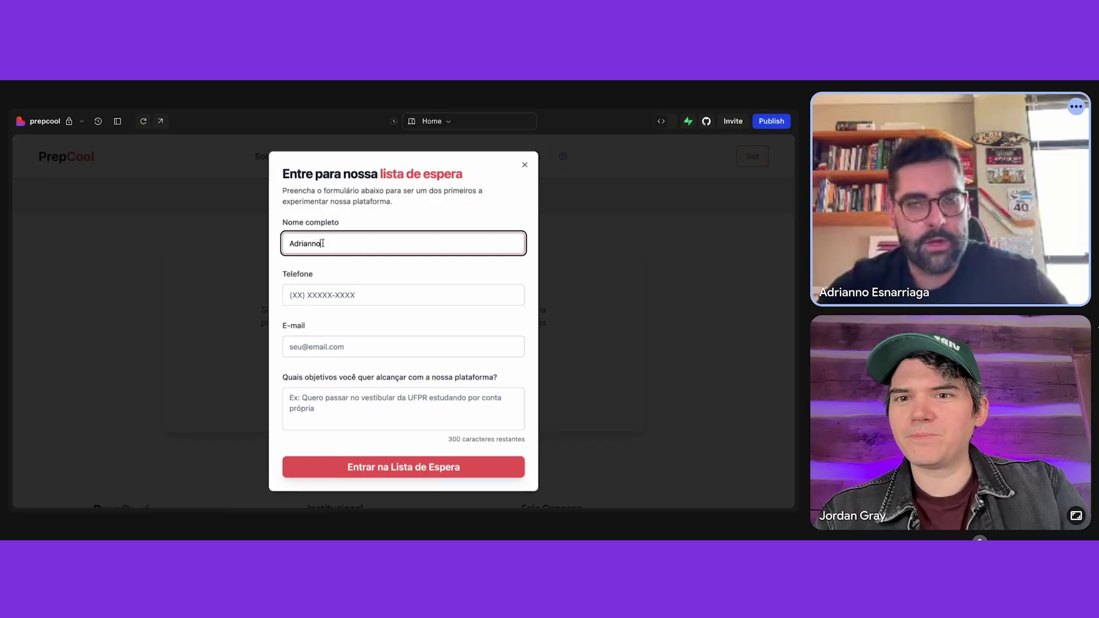
# - Finish the name 'Teste 2' and fill in the phone and e-mail from autofill
pyautogui.write('T')
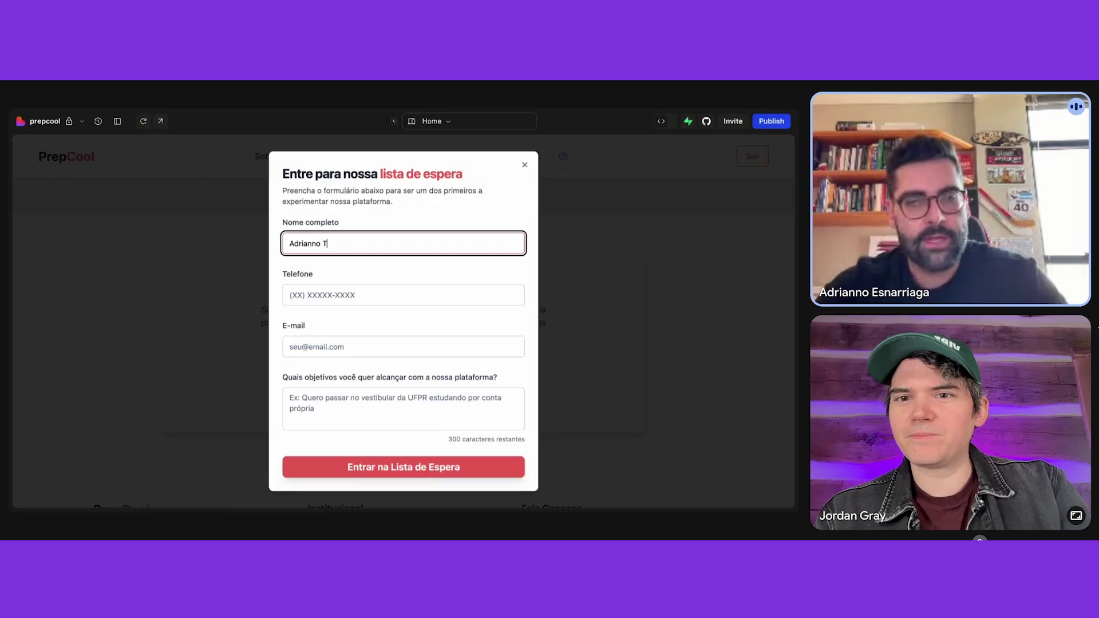
pyautogui.write('este 2')
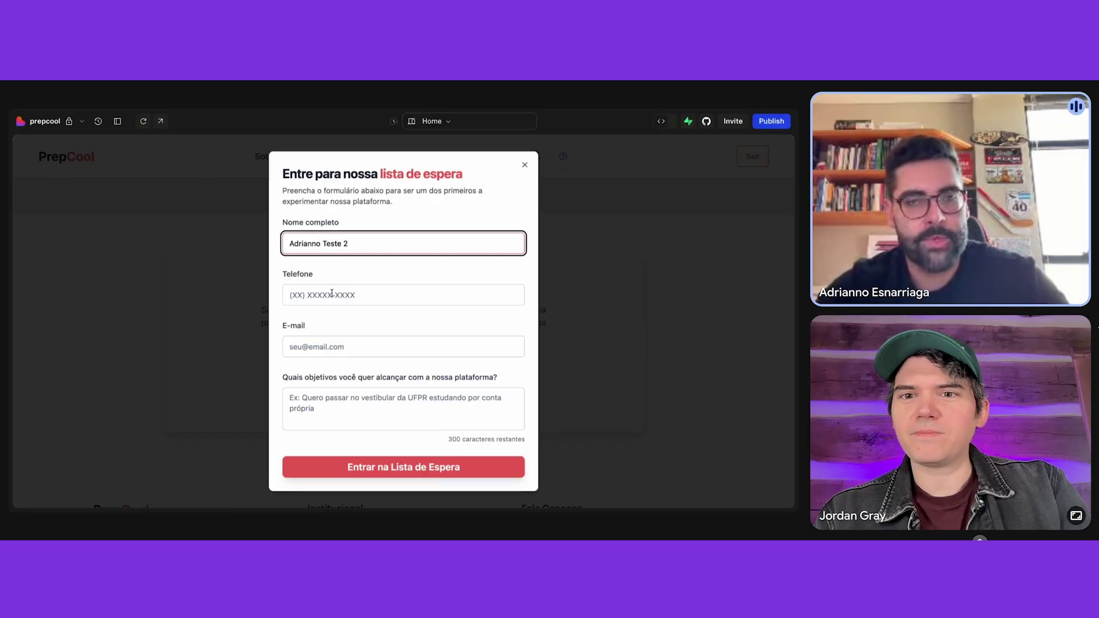
pyautogui.press('Tab')
pyautogui.click(339, 345)
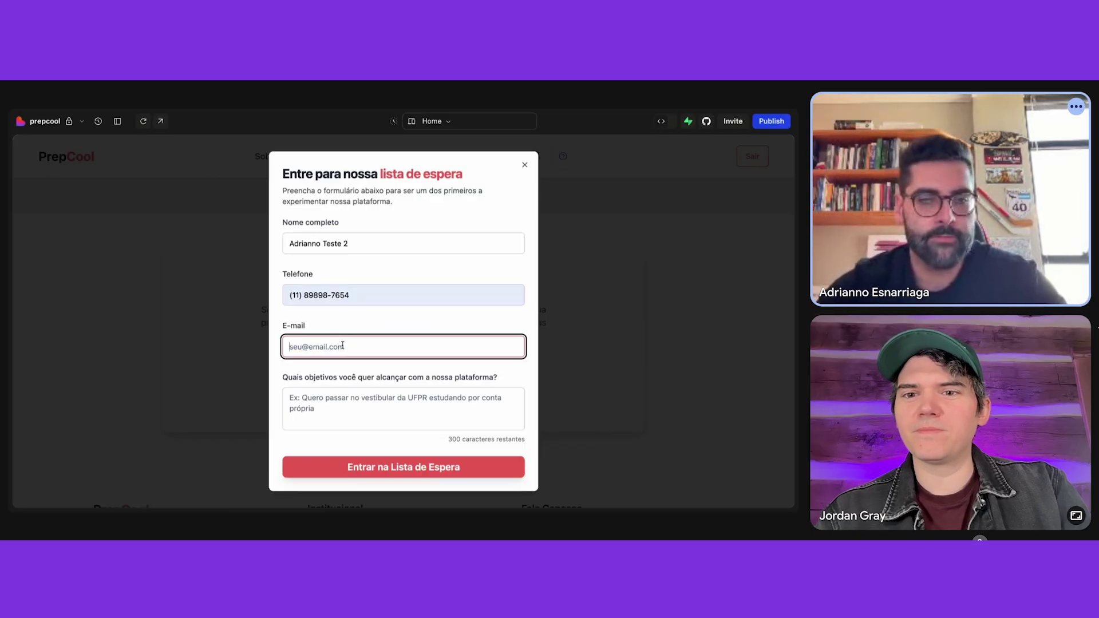
pyautogui.click(354, 364)
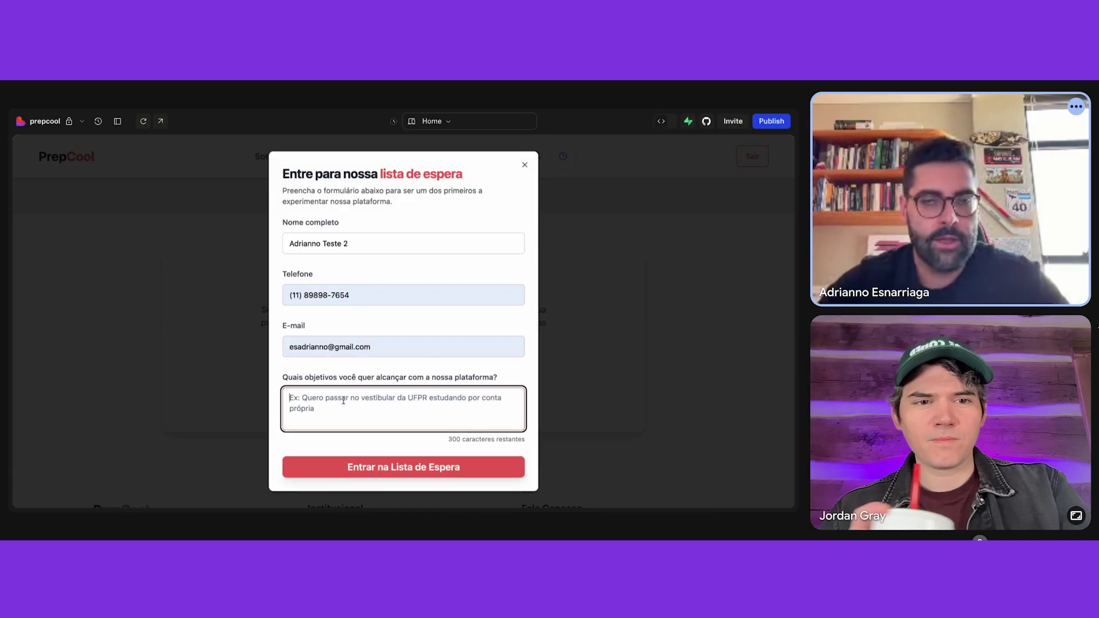
# - Answer the objectives question with 'Example' and switch over to Pipefy's automation flows
pyautogui.click(370, 396)
pyautogui.click(284, 379)
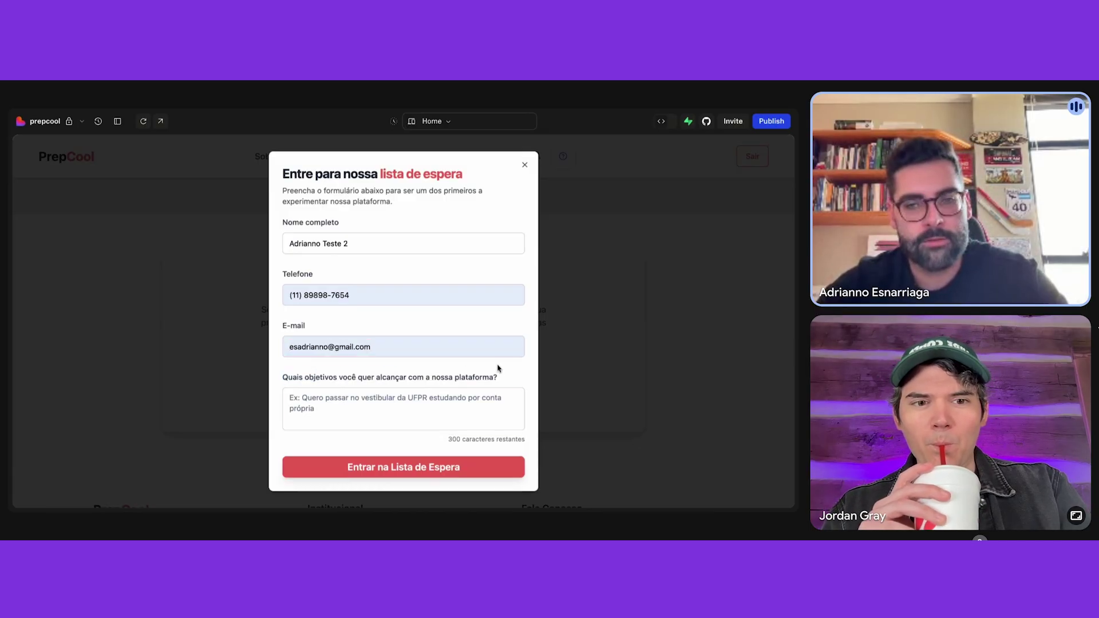
pyautogui.keyDown('shift'); pyautogui.click(499, 372); pyautogui.keyUp('shift')
pyautogui.click(490, 382)
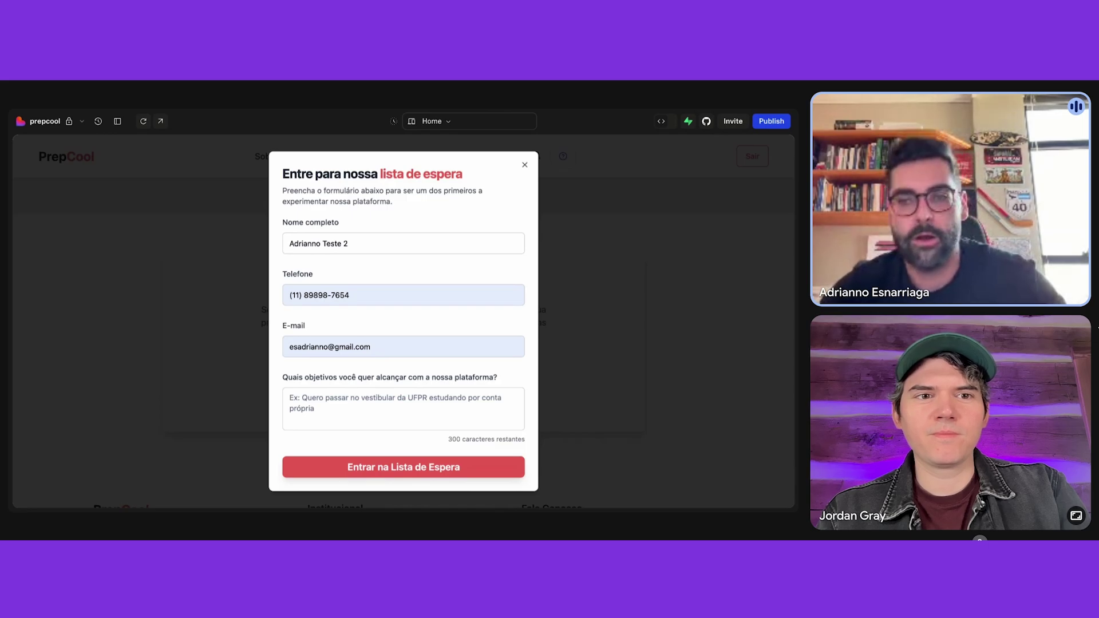
pyautogui.click(342, 407)
pyautogui.write('Example')
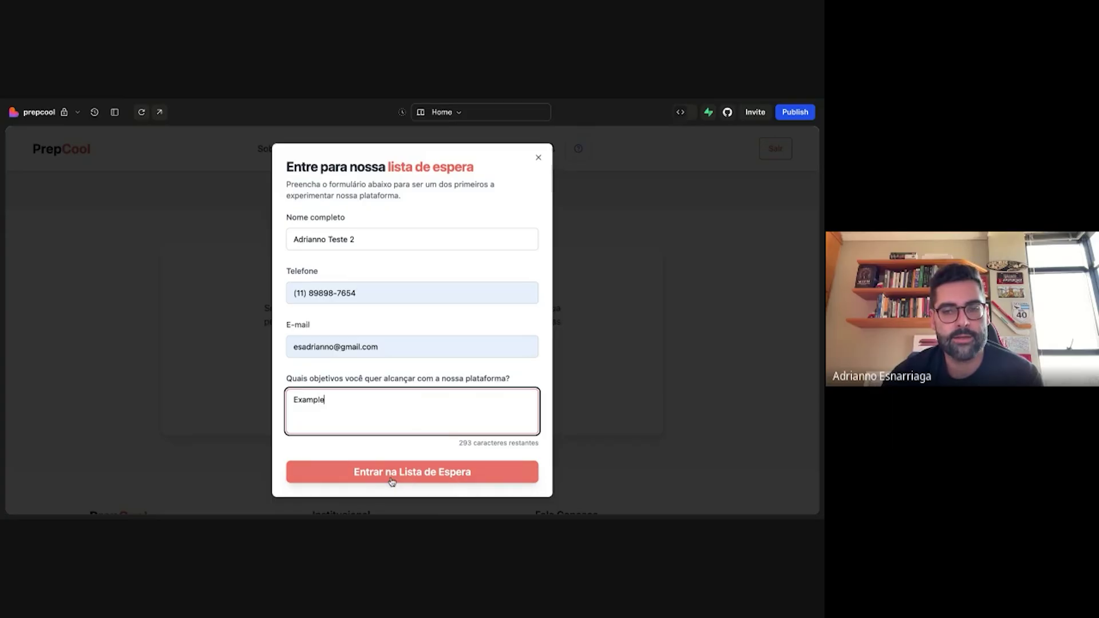
pyautogui.click(589, 101)
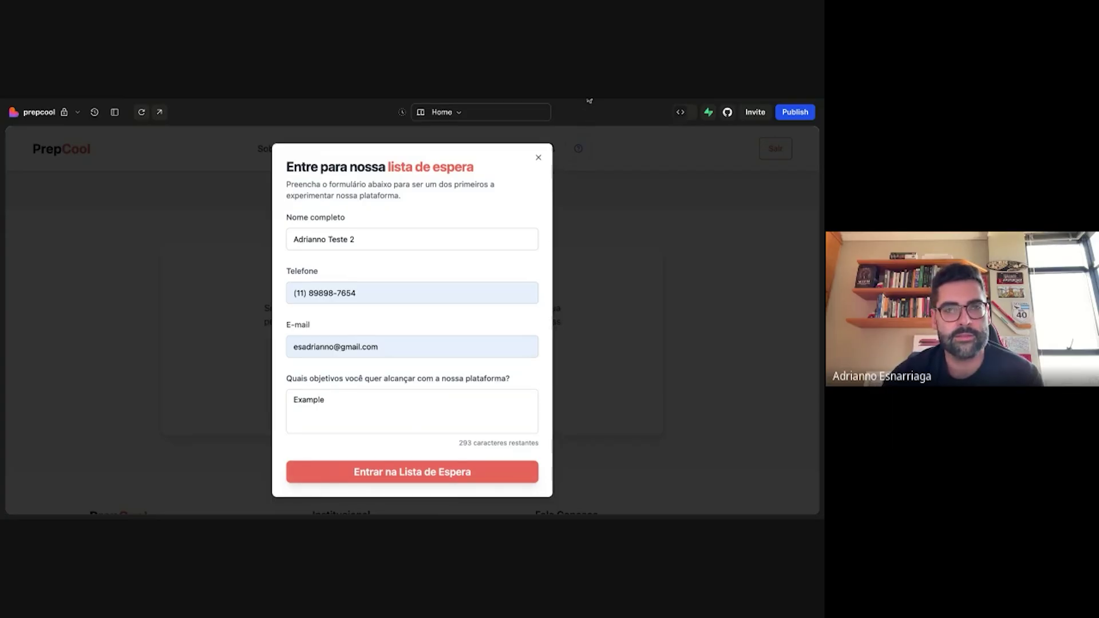
pyautogui.click(589, 101)
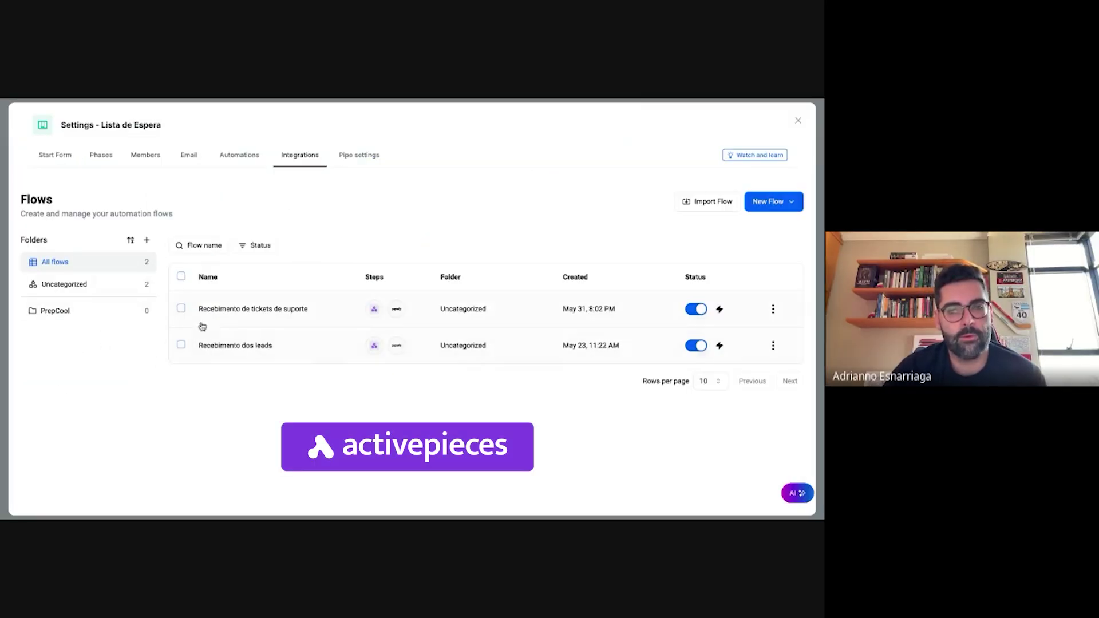
# - Open the 'Recebimento dos leads' flow and widen the Catch Webhook settings panel
pyautogui.click(226, 351)
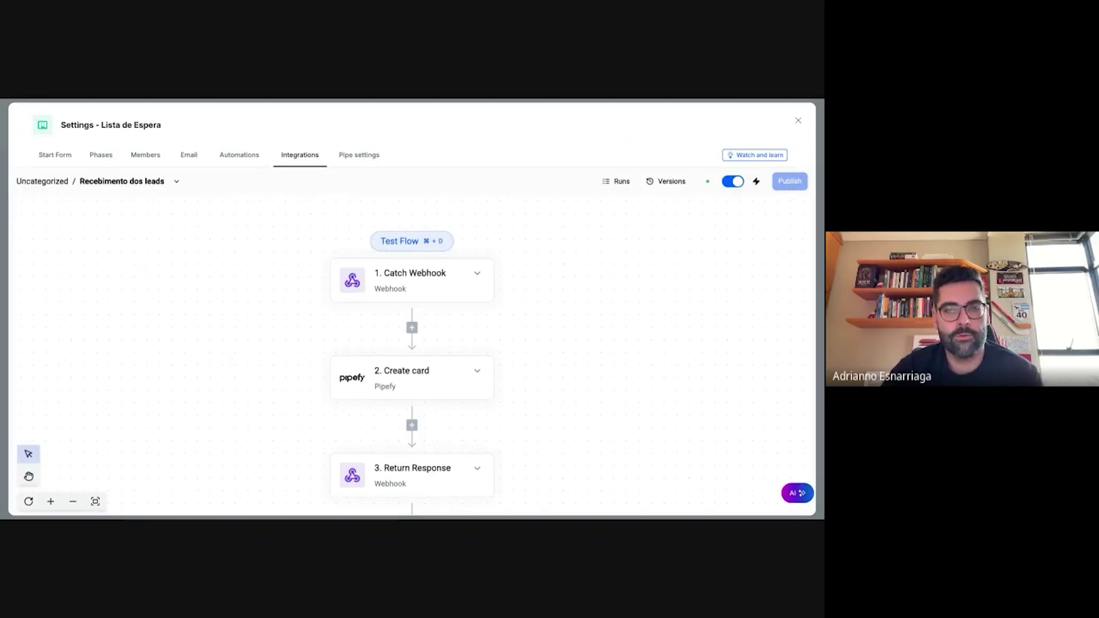
pyautogui.click(406, 276)
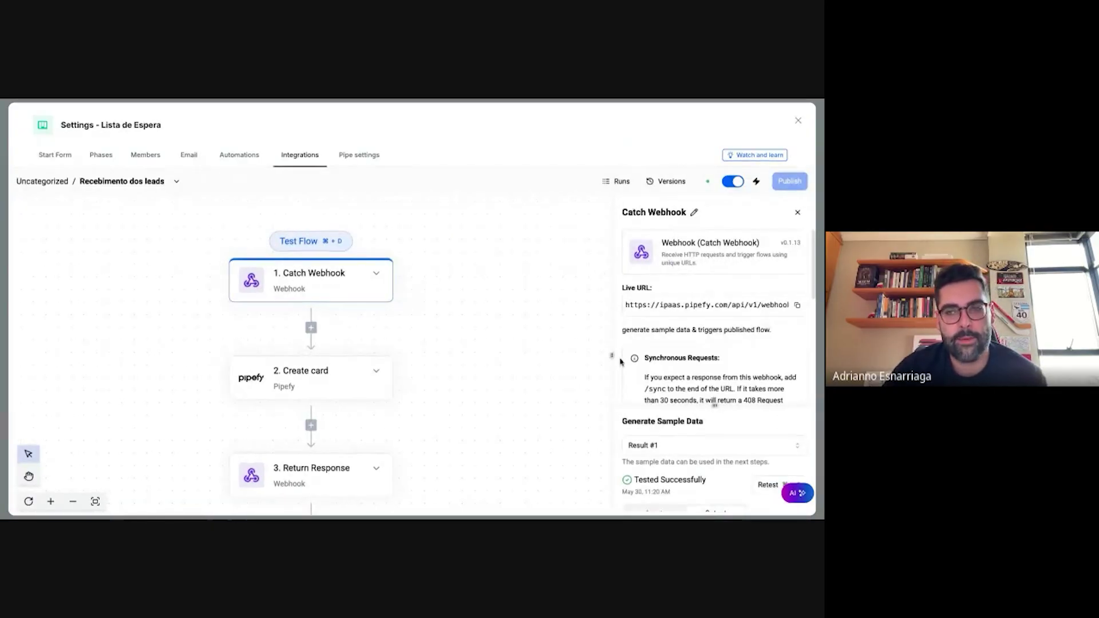
pyautogui.moveTo(612, 354); pyautogui.dragTo(410, 355)
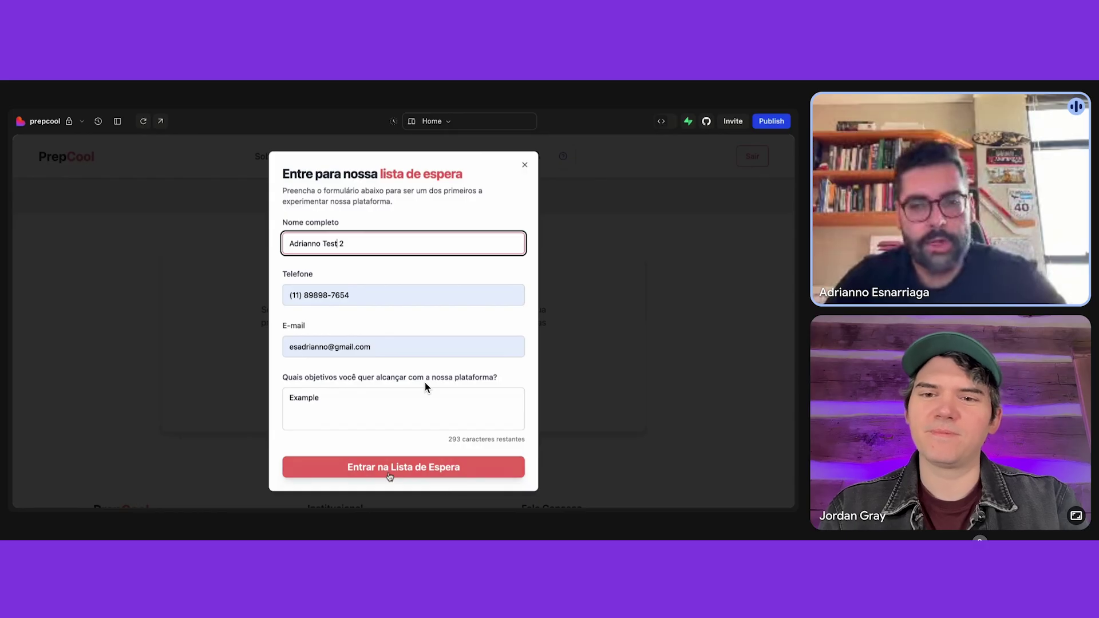
# - Submit the test waitlist signup and confirm the flow's latest run succeeded
pyautogui.click(400, 468)
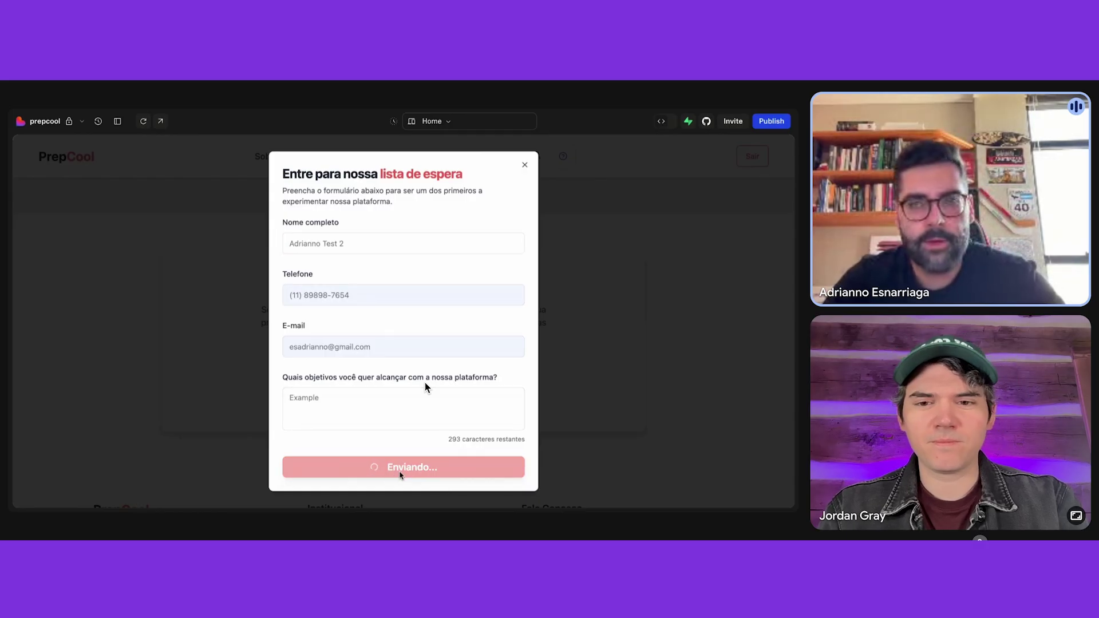
pyautogui.hotkey('alt', 'Tab')
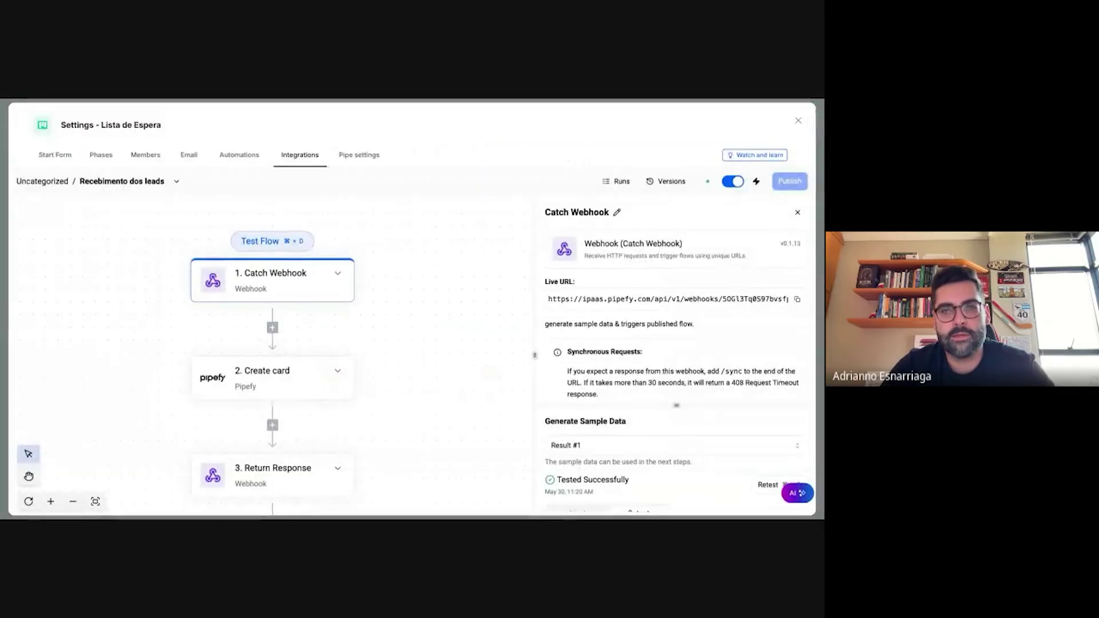
pyautogui.click(615, 187)
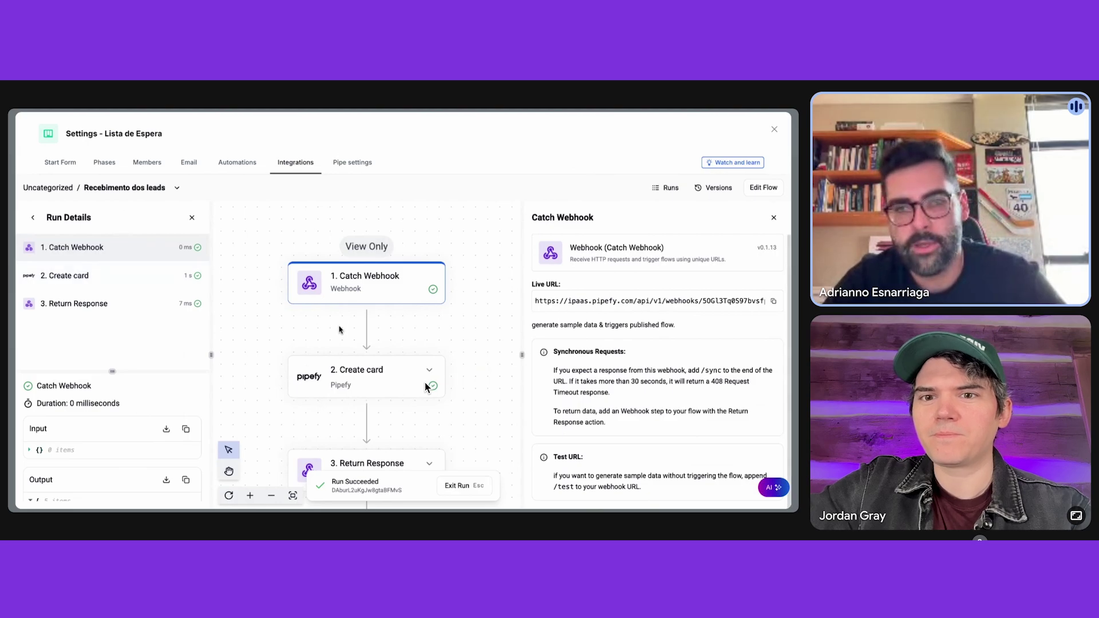
# - Open the new test card in Email enviado and point out its student objectives field
pyautogui.click(774, 131)
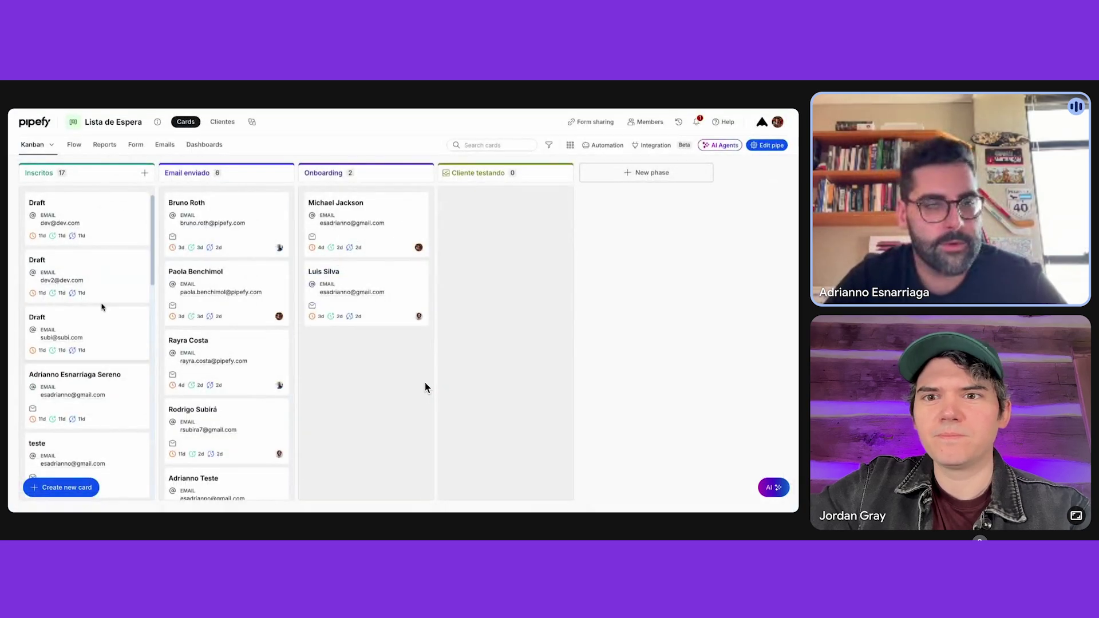
pyautogui.scroll(-3, 113, 310)
pyautogui.scroll(-3, 178, 338)
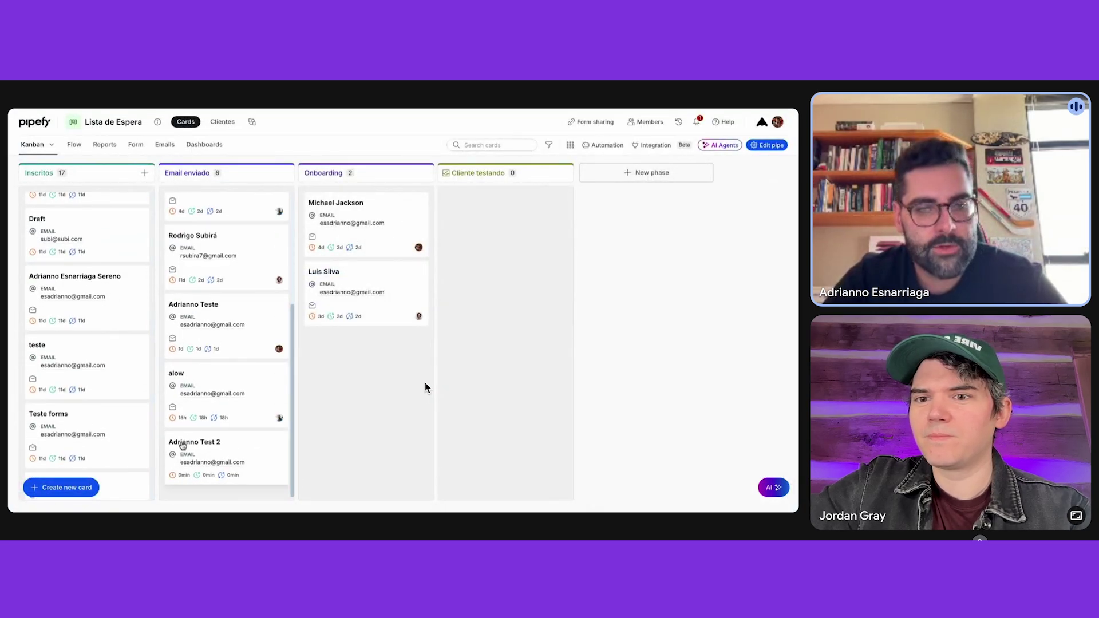
pyautogui.click(220, 447)
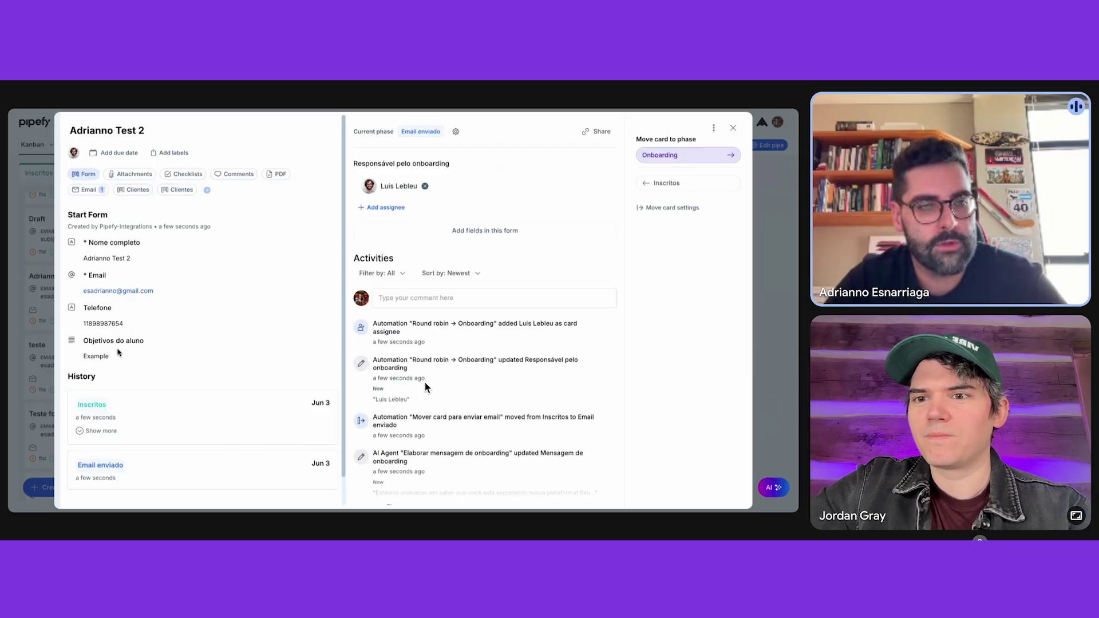
pyautogui.moveTo(84, 344); pyautogui.dragTo(155, 345)
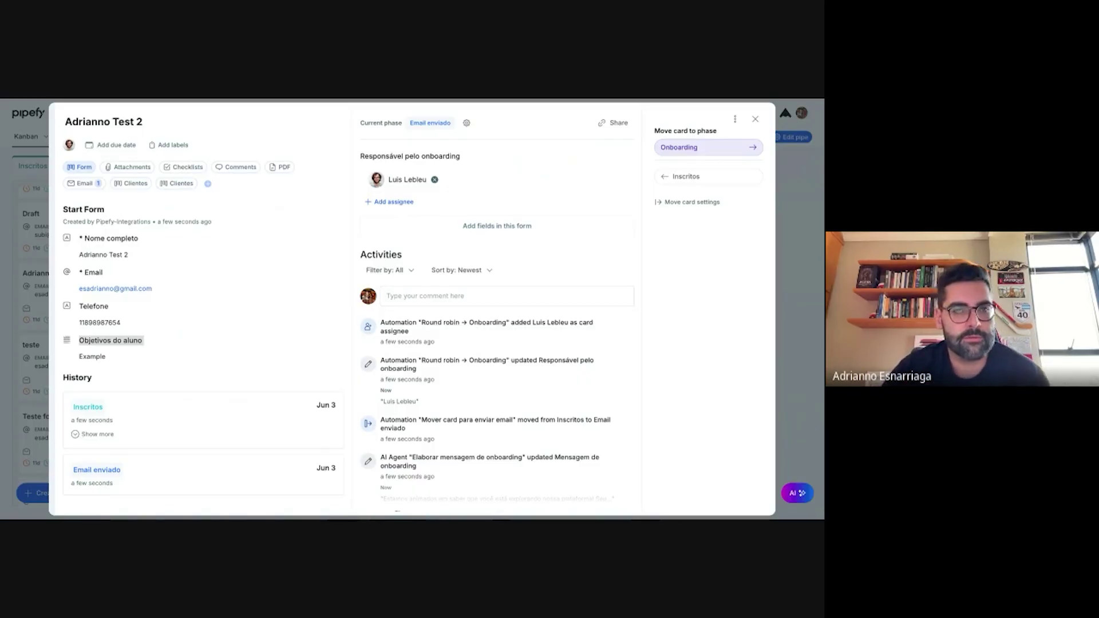
pyautogui.hotkey('ctrl', 'Tab')
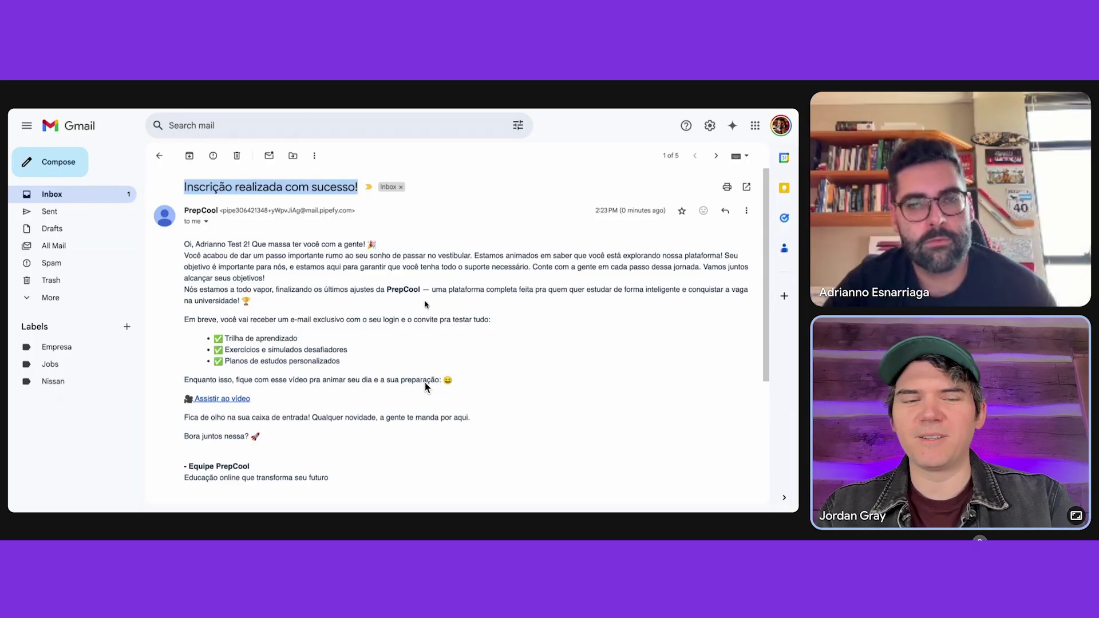
# - Read the 'Inscrição realizada com sucesso!' onboarding e-mail in Gmail
pyautogui.click(439, 262)
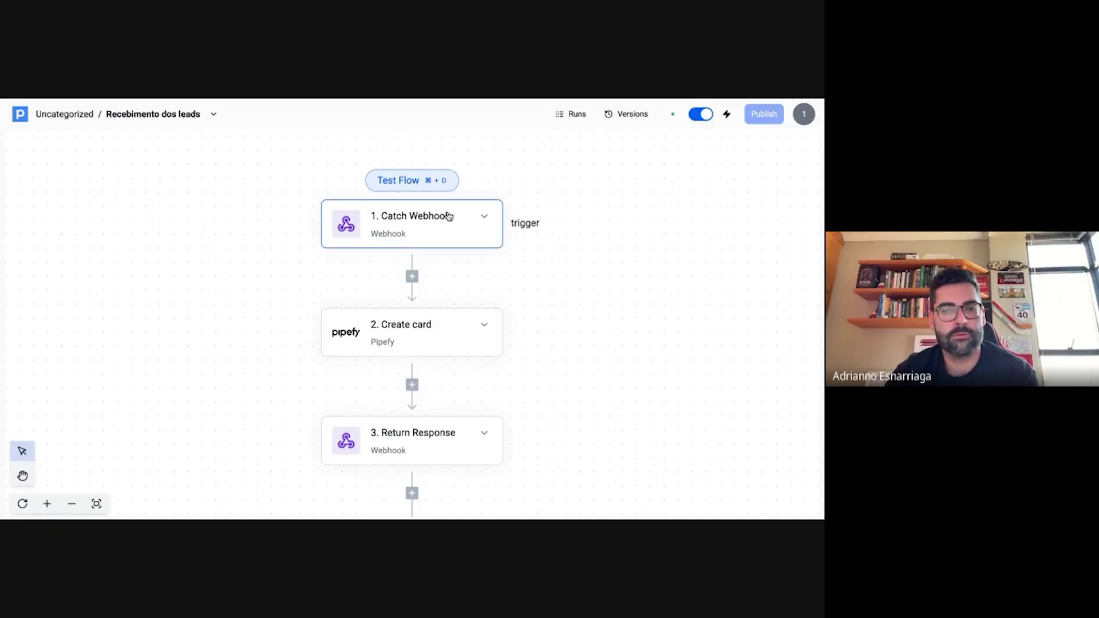
# - Inspect the signup body fields in the Catch Webhook output, then open the Create card settings
pyautogui.click(419, 232)
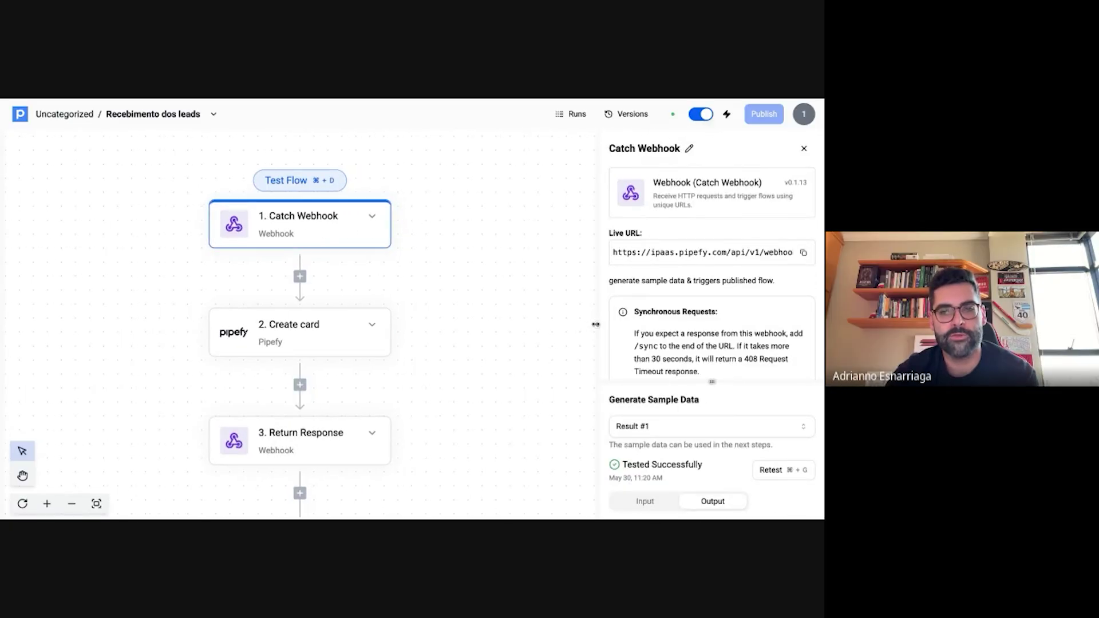
pyautogui.moveTo(571, 323); pyautogui.dragTo(533, 321)
pyautogui.scroll(-3, 695, 318)
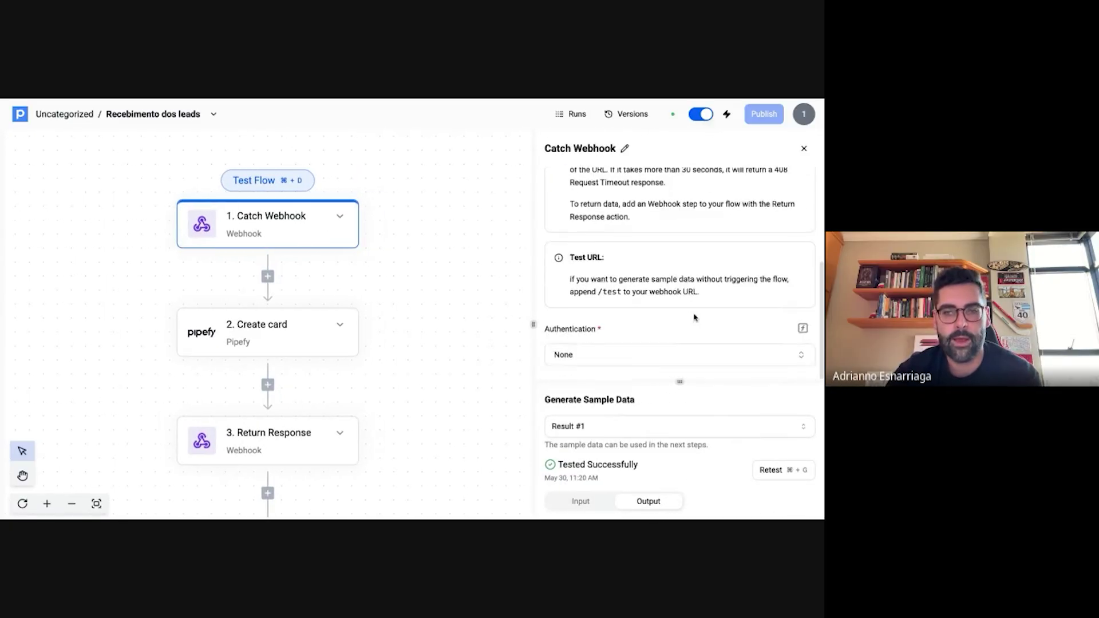
pyautogui.moveTo(680, 385); pyautogui.dragTo(678, 253)
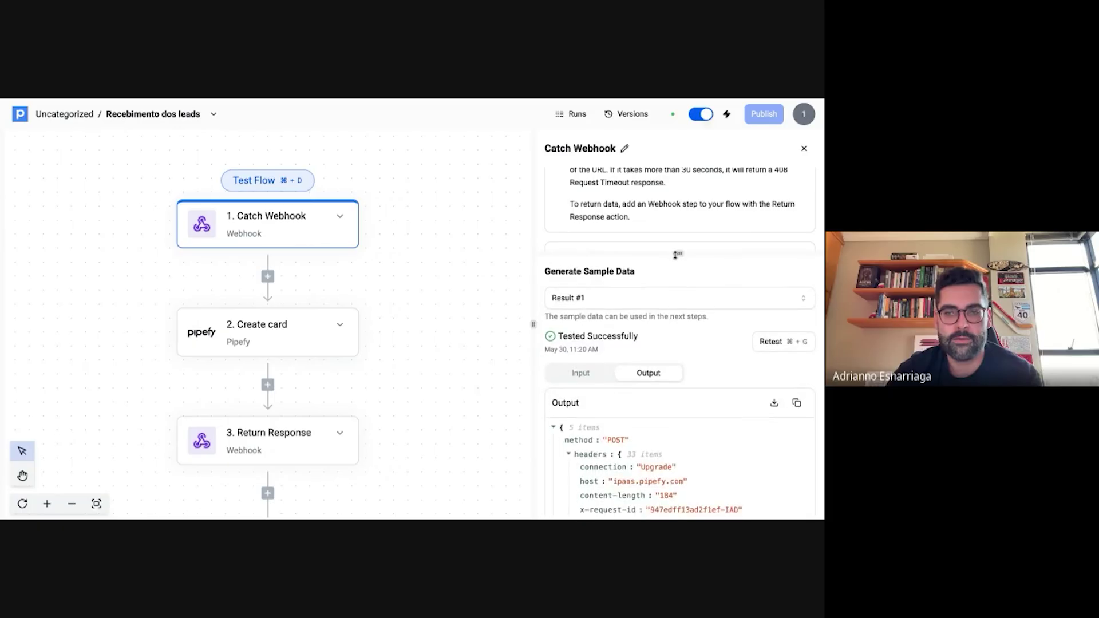
pyautogui.scroll(-2, 703, 454)
pyautogui.scroll(-10, 703, 454)
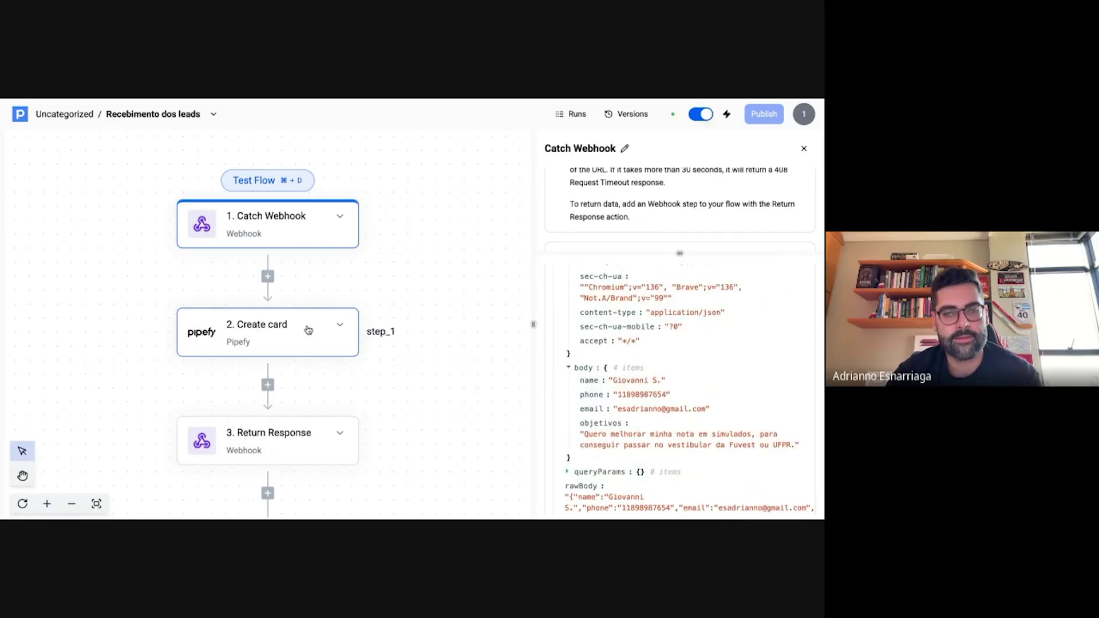
pyautogui.click(237, 326)
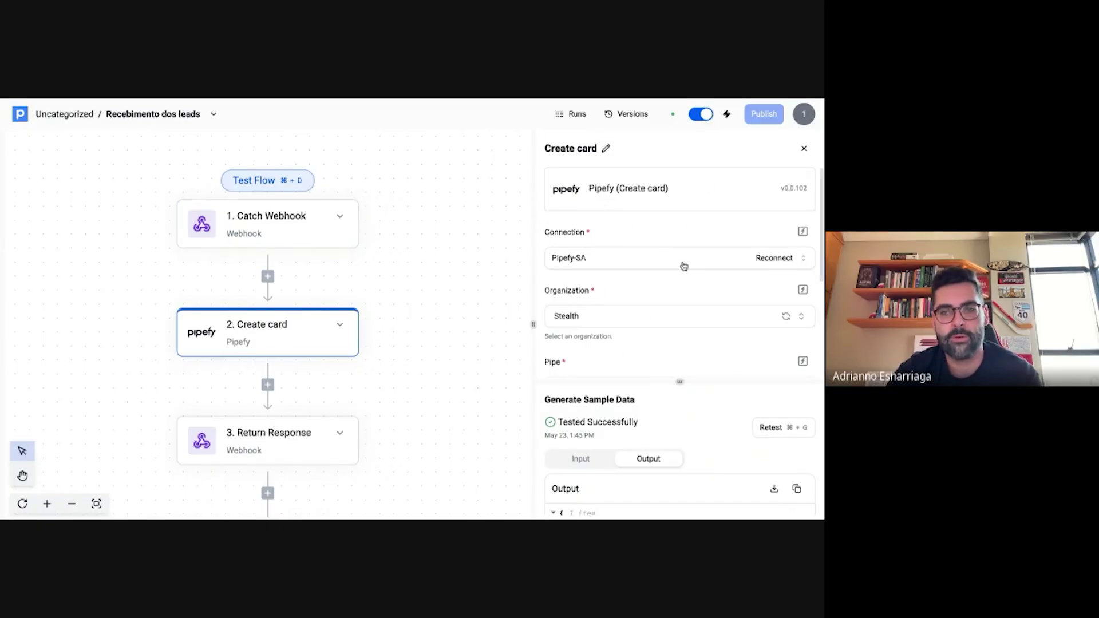
# - Look through the Create card mappings of the webhook's name, email and phone
pyautogui.scroll(-2, 684, 263)
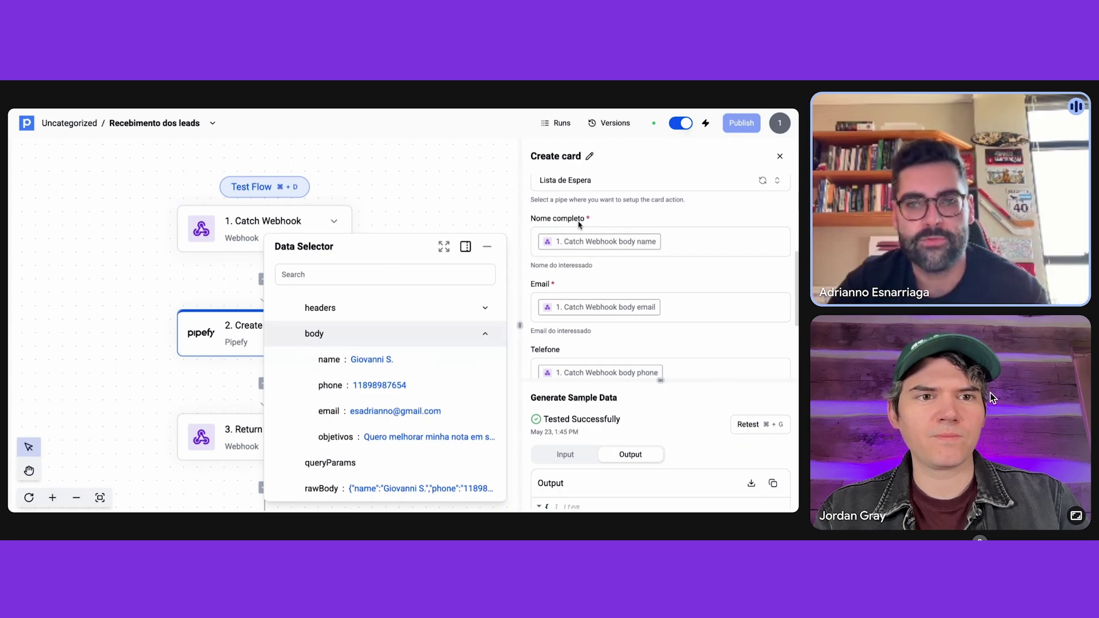
pyautogui.scroll(-3, 572, 224)
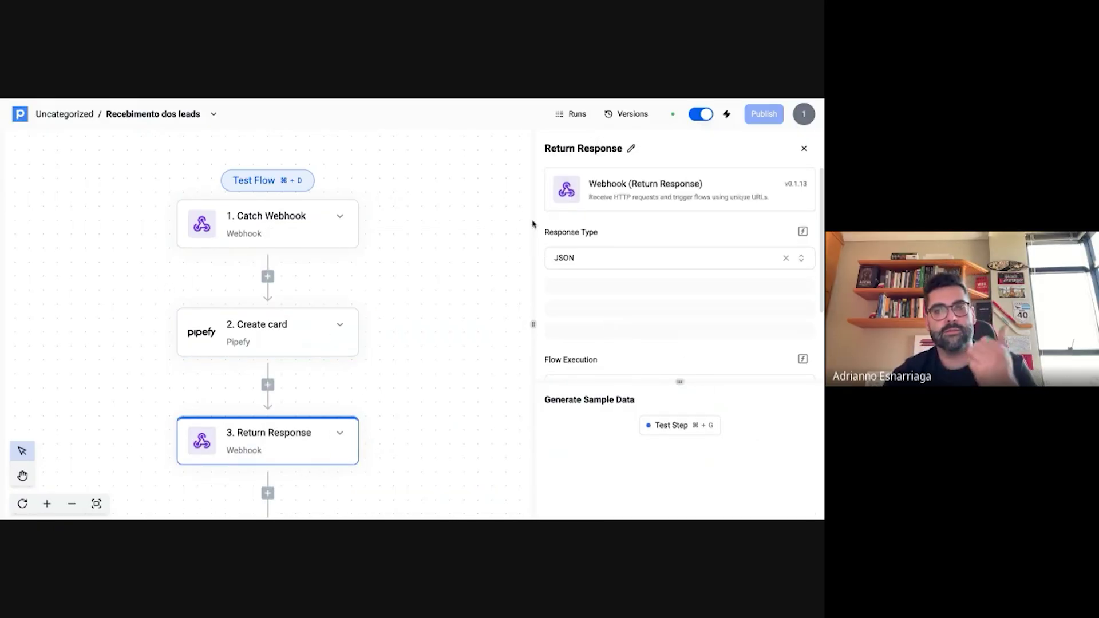
# - Review the Return Response JSON body and highlight its success message
pyautogui.scroll(-3, 623, 248)
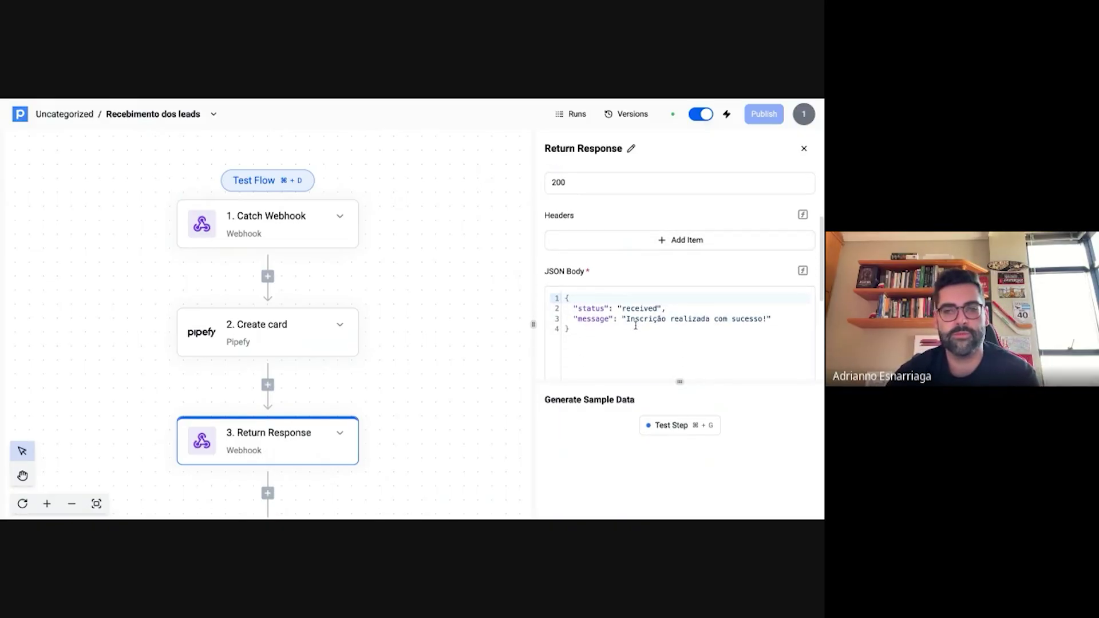
pyautogui.moveTo(626, 318); pyautogui.dragTo(766, 319)
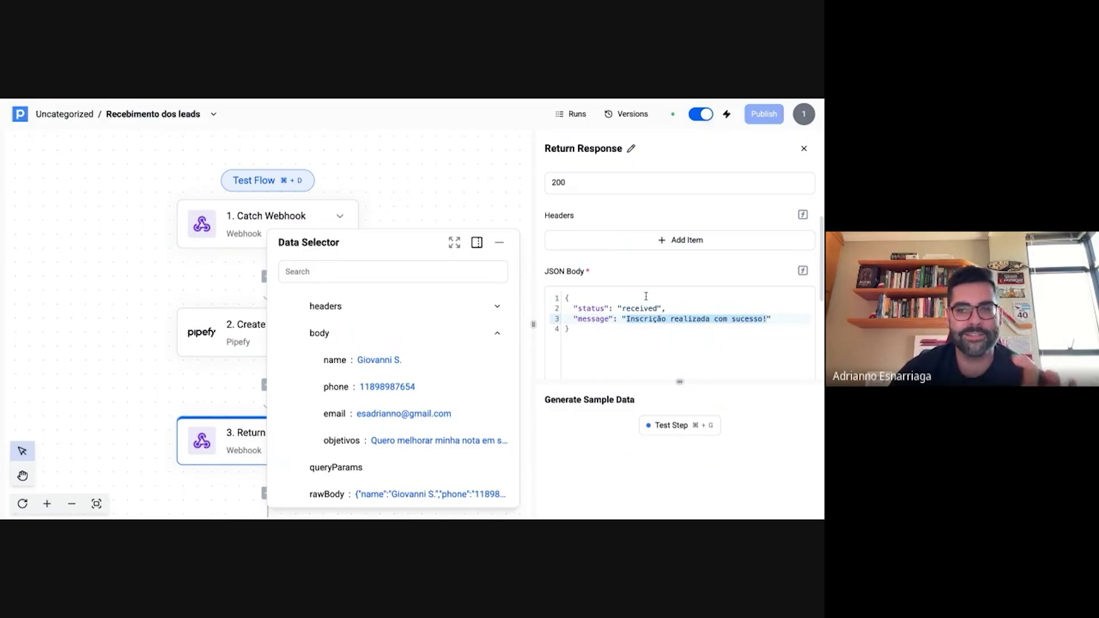
pyautogui.scroll(1, 622, 320)
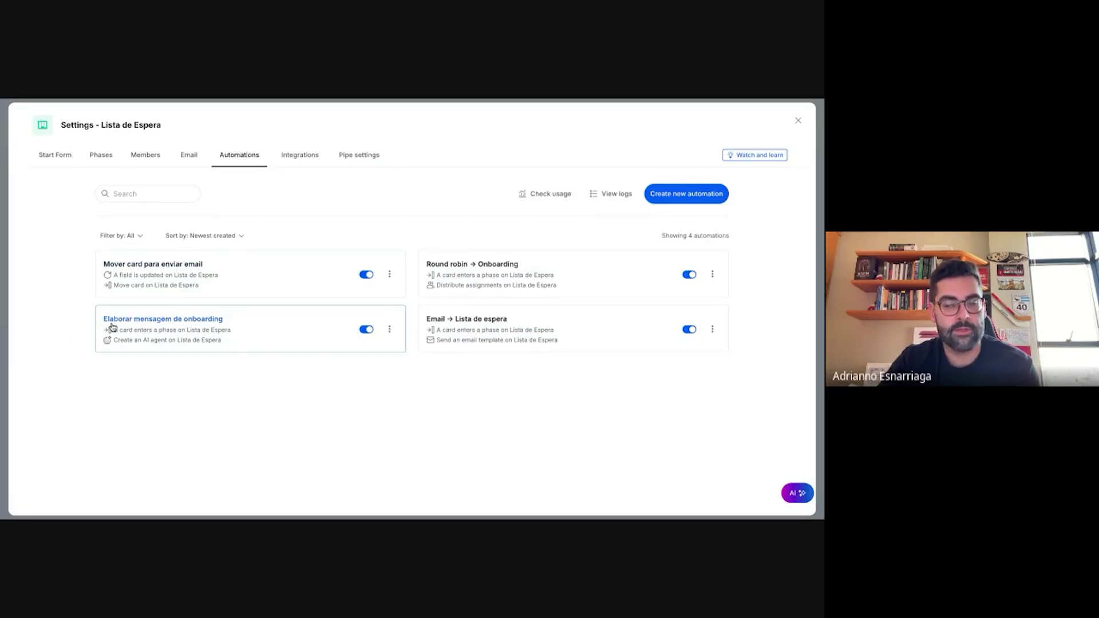
# - Open 'Elaborar mensagem de onboarding' and read its AI agent prompt built on 'Objetivos do aluno'
pyautogui.click(176, 325)
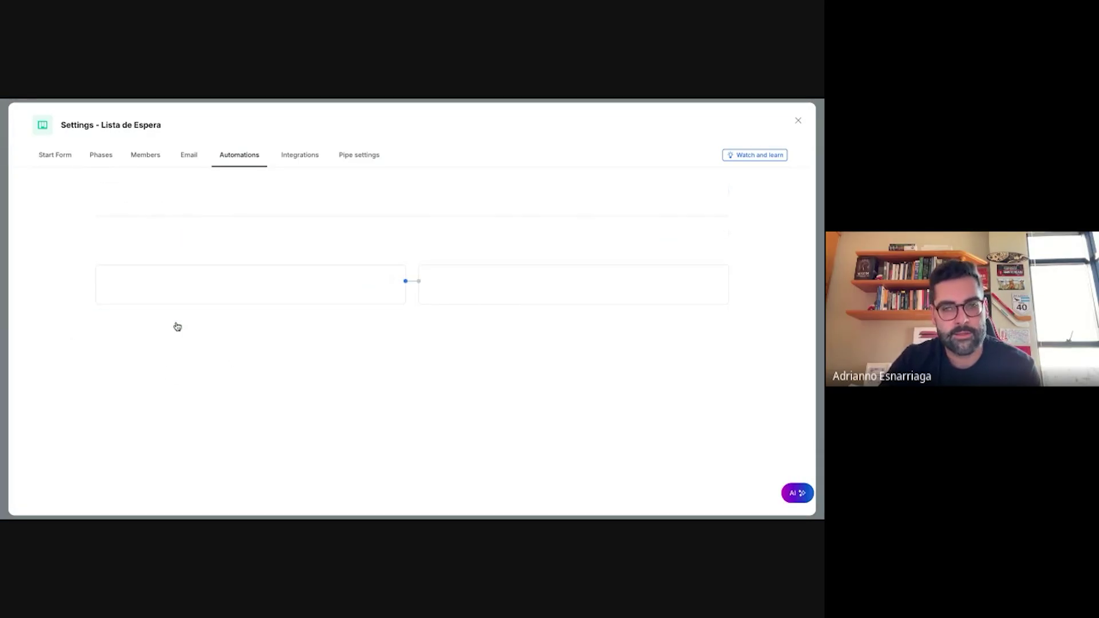
pyautogui.scroll(-2, 326, 265)
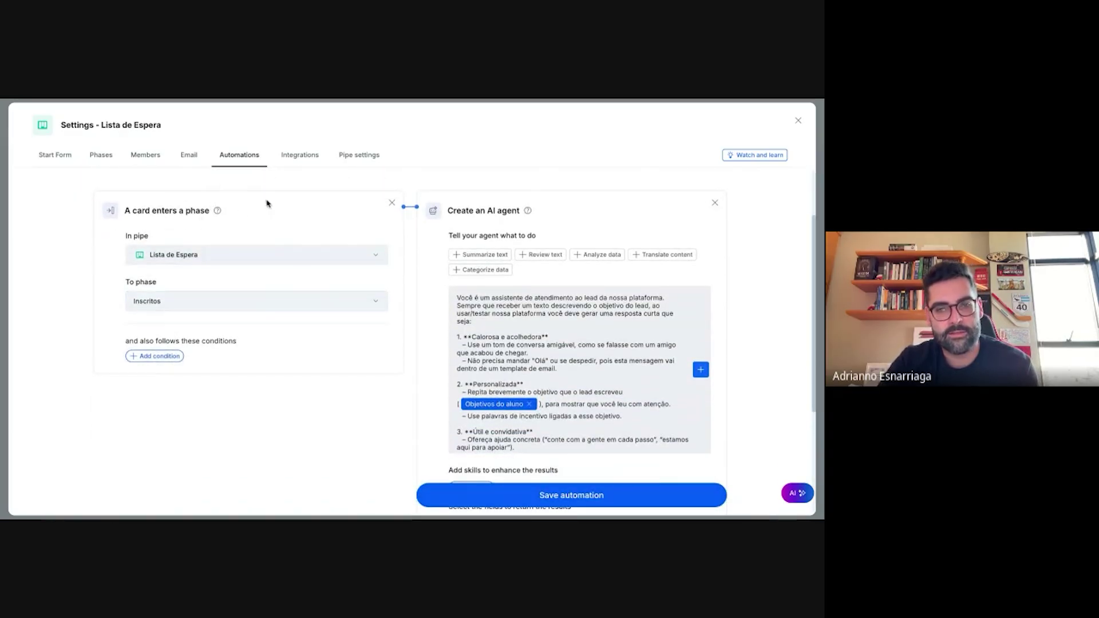
pyautogui.click(495, 361)
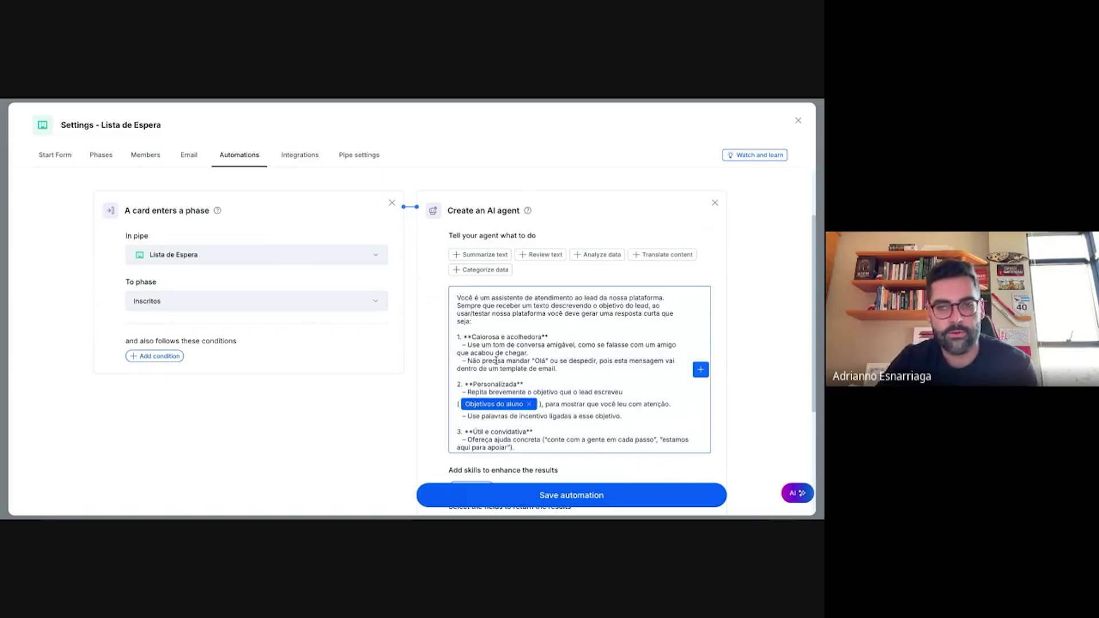
pyautogui.scroll(-1, 530, 339)
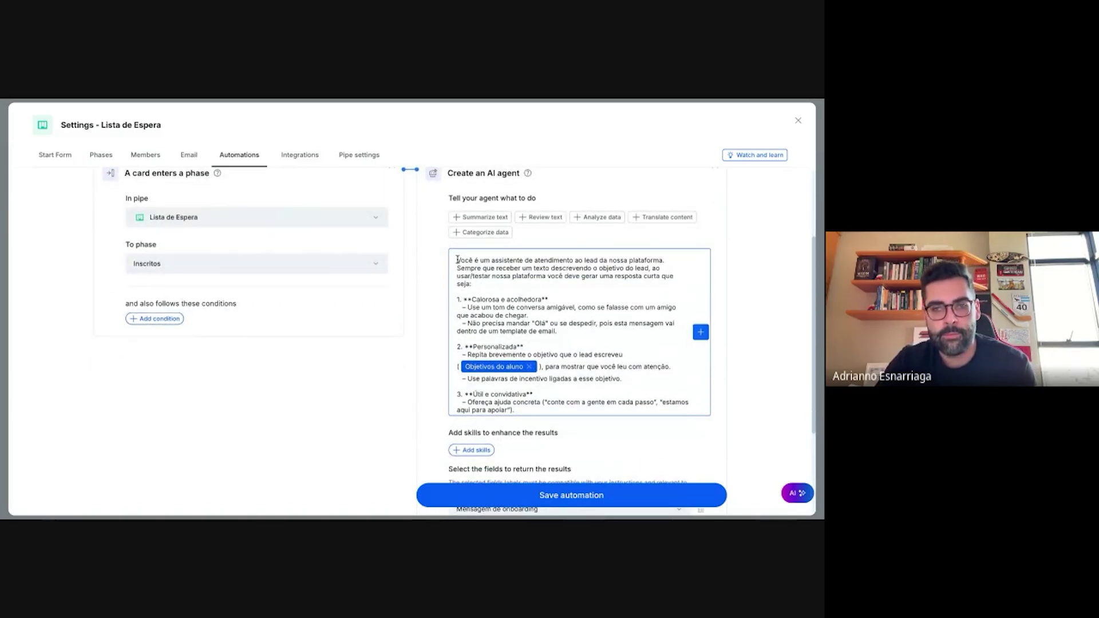
pyautogui.moveTo(457, 259); pyautogui.dragTo(690, 411)
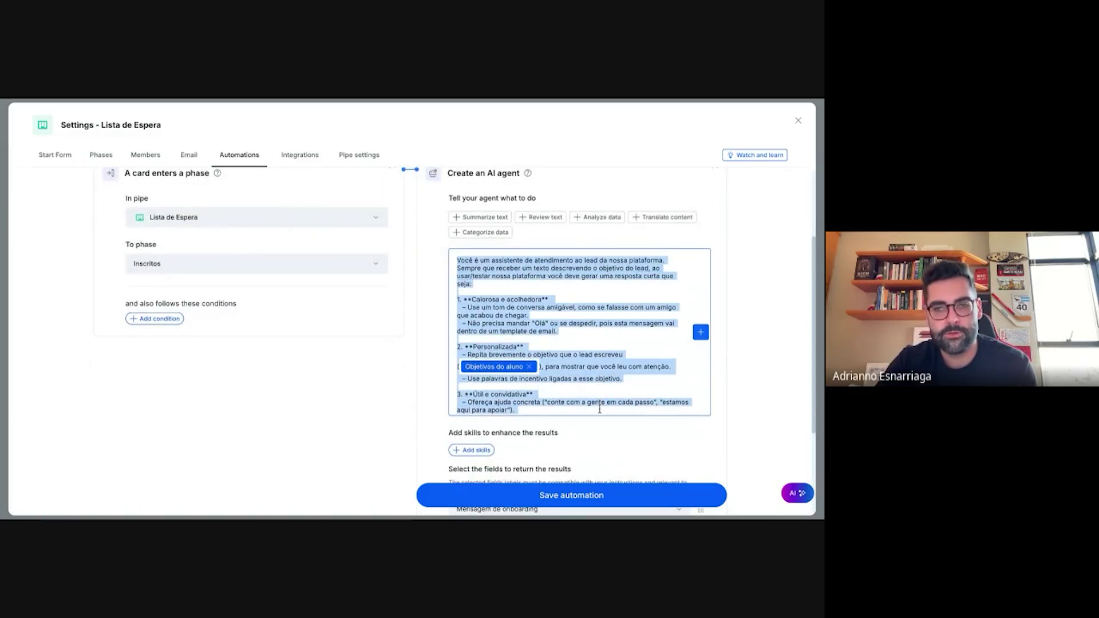
pyautogui.click(608, 357)
pyautogui.scroll(-2, 503, 259)
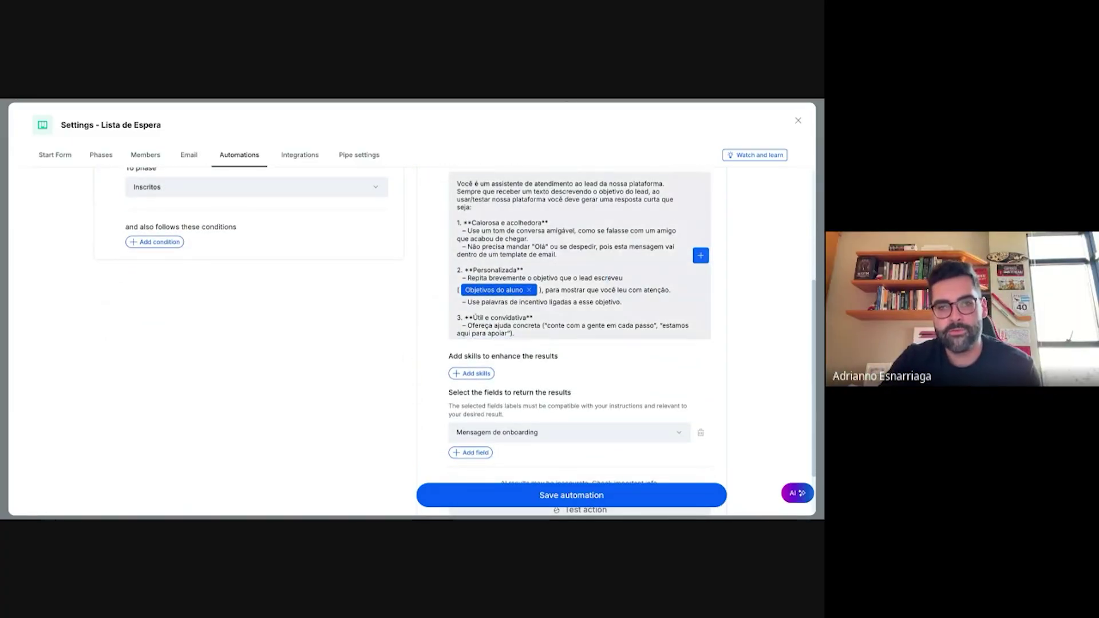
# - Return to the automations list and open the 'Email → Lista de espera' automation
pyautogui.click(797, 120)
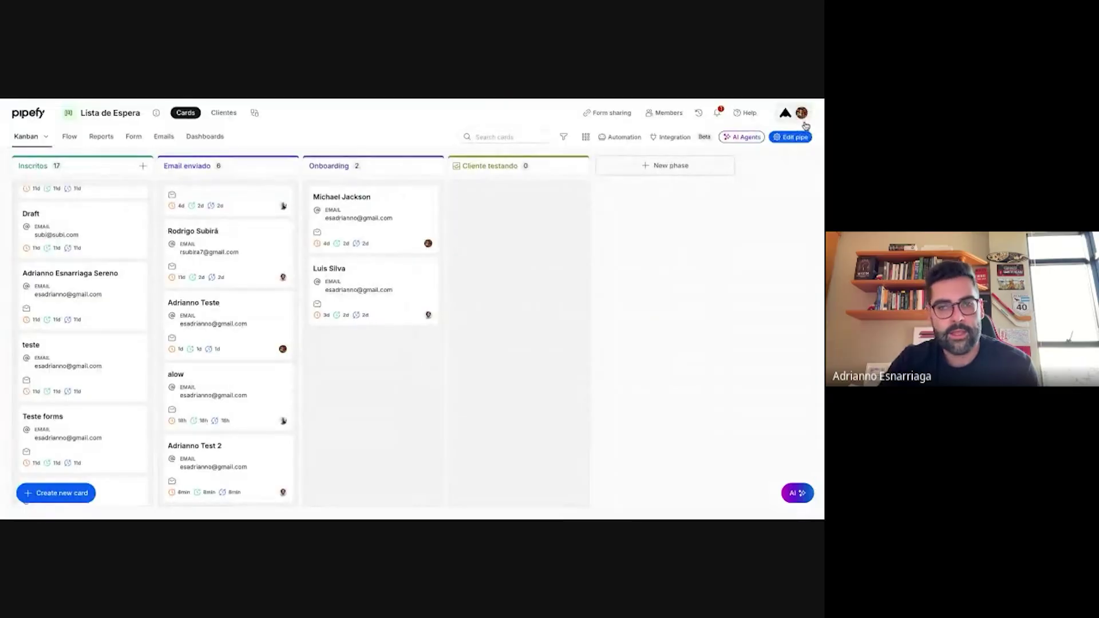
pyautogui.click(621, 138)
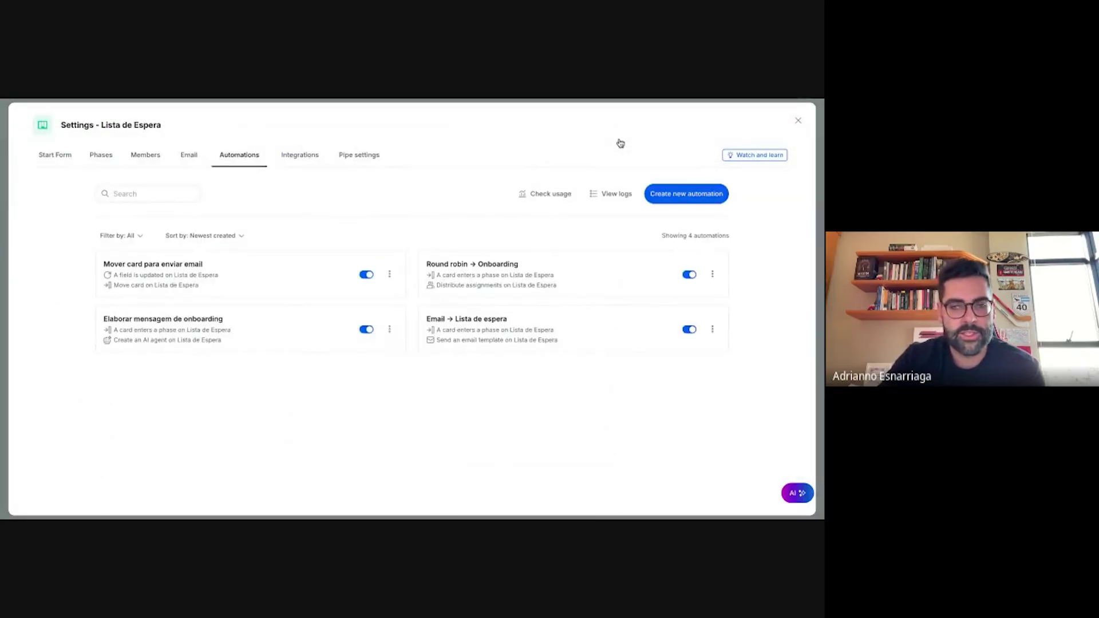
pyautogui.click(445, 327)
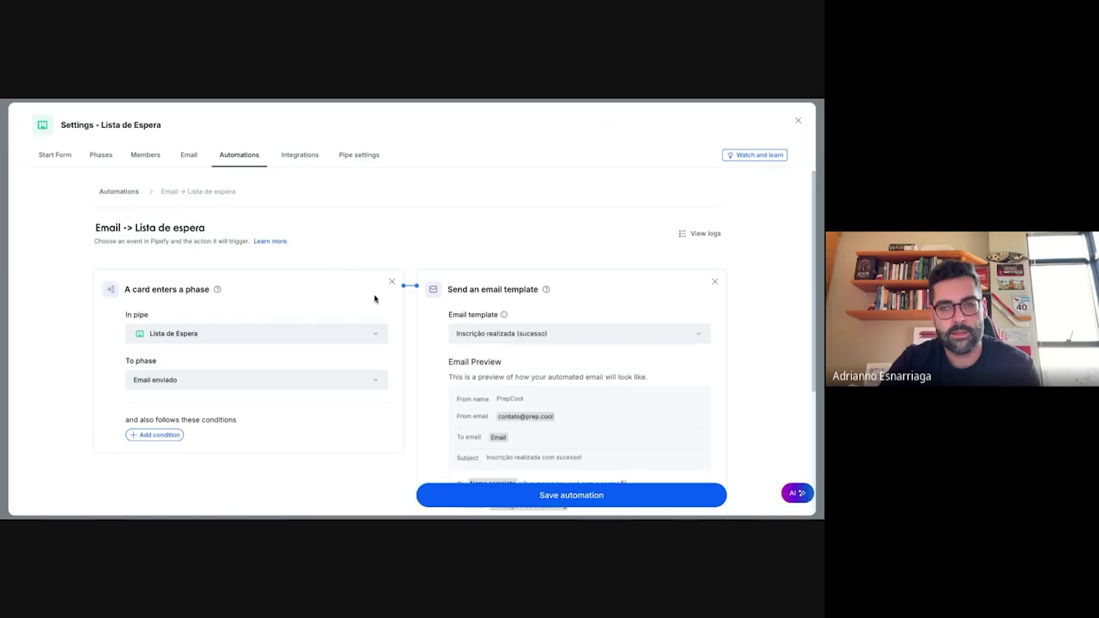
pyautogui.scroll(-3, 375, 299)
pyautogui.scroll(1, 506, 244)
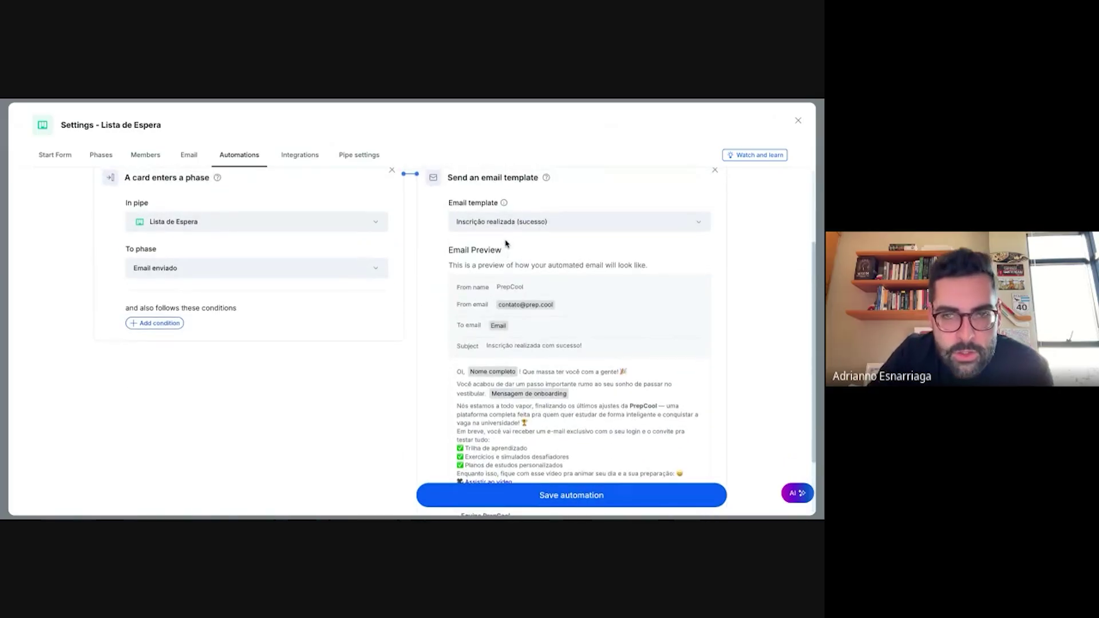
# - Open the 'Inscrição realizada (sucesso)' email template for editing and scroll through its body
pyautogui.click(527, 225)
pyautogui.click(551, 286)
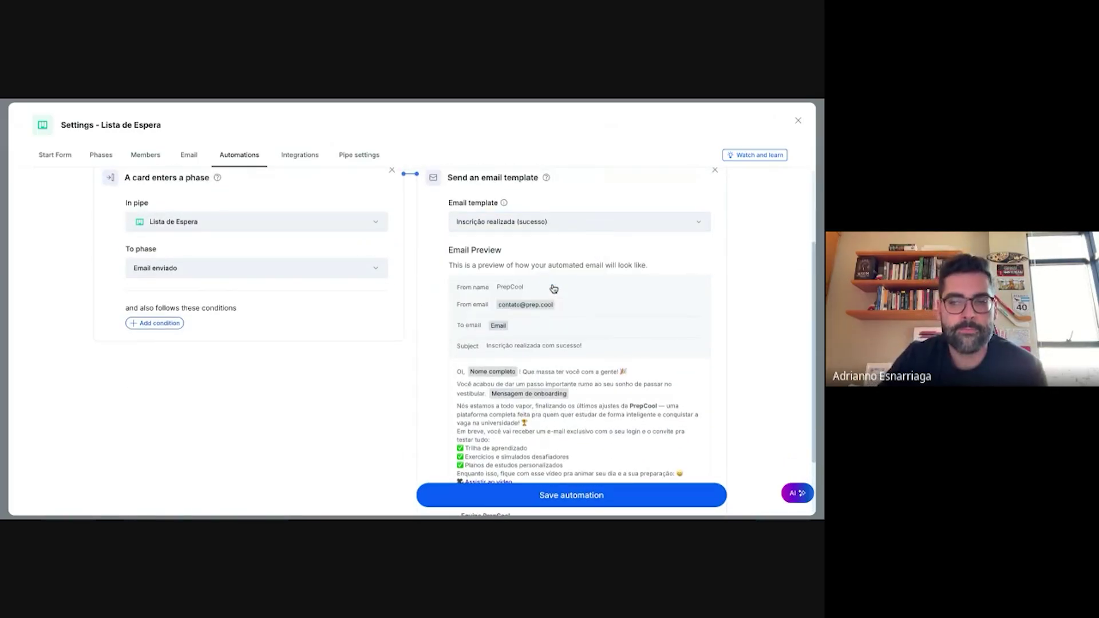
pyautogui.click(552, 224)
pyautogui.click(553, 318)
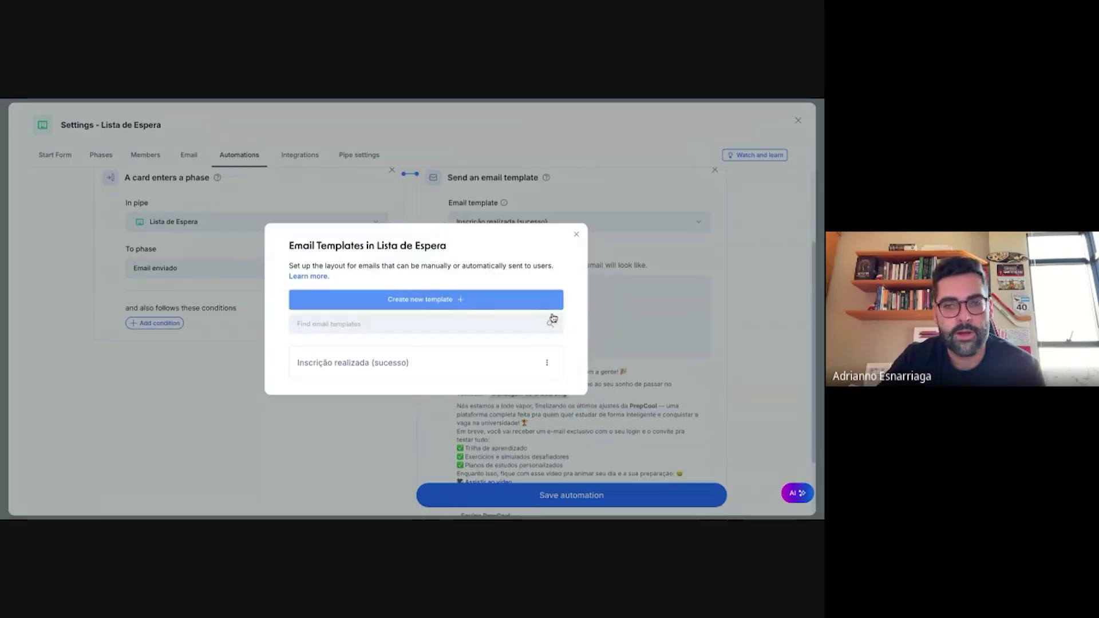
pyautogui.click(380, 363)
pyautogui.scroll(-5, 382, 366)
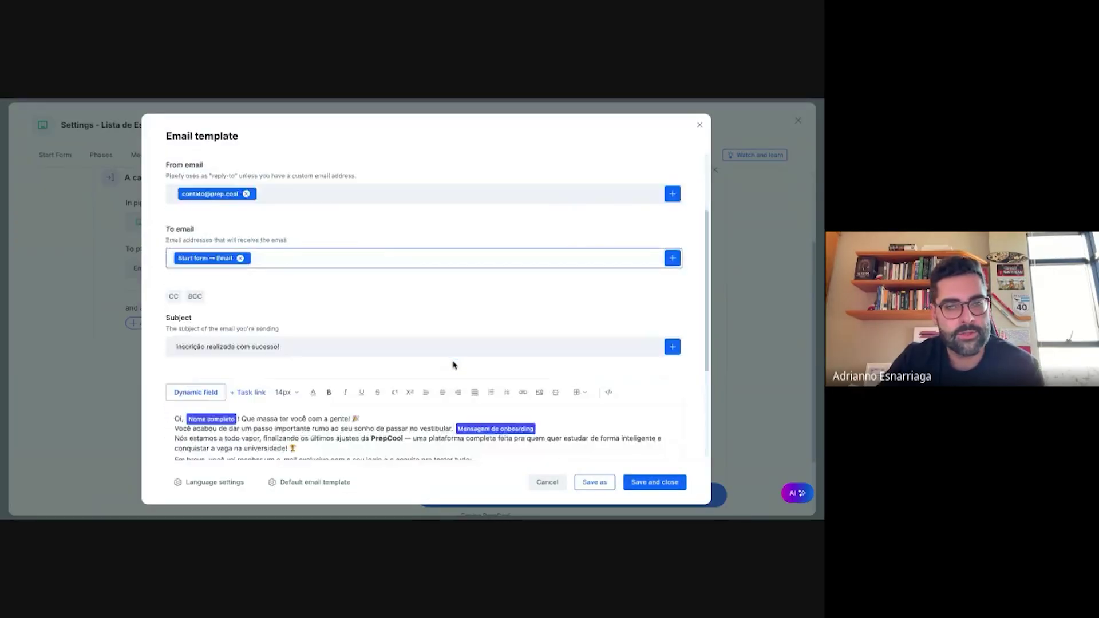
pyautogui.scroll(5, 452, 363)
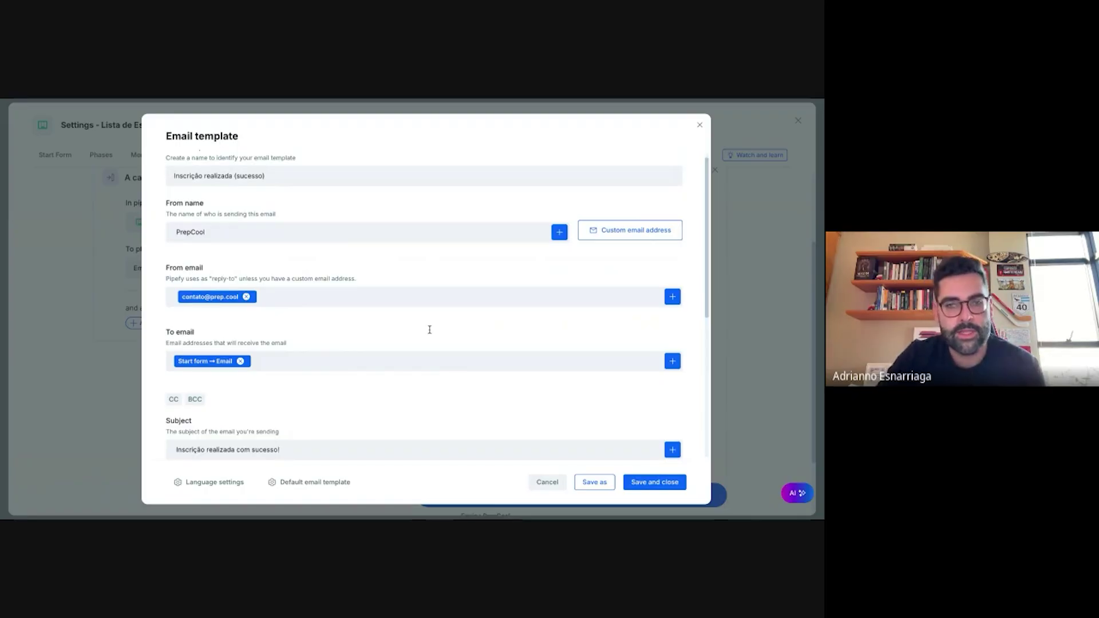
pyautogui.scroll(-5, 429, 330)
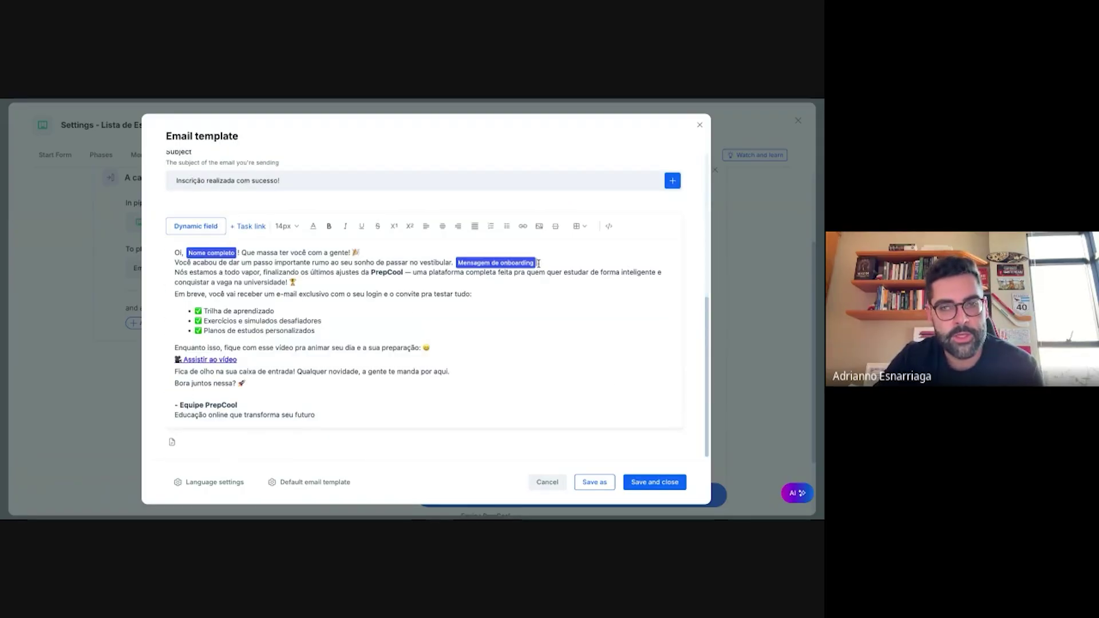